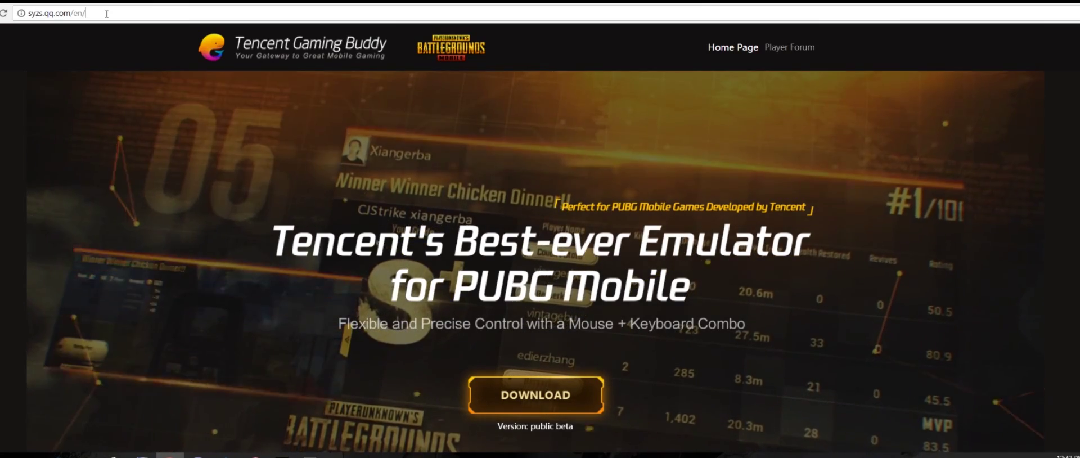
Step: Download the Tencent Gaming Buddy installer from the website and run it from the download bar
triple_click(106, 13)
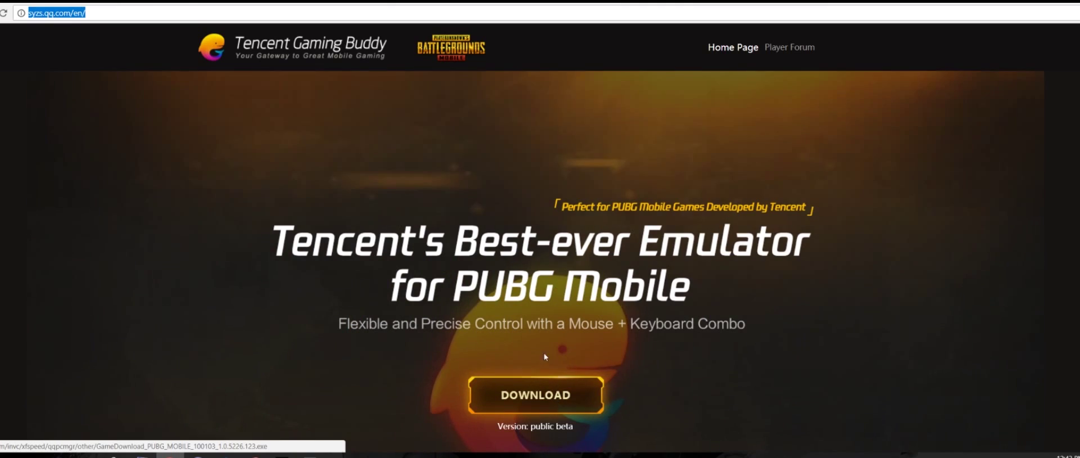
scroll(543, 371, down, 5)
scroll(543, 385, up, 5)
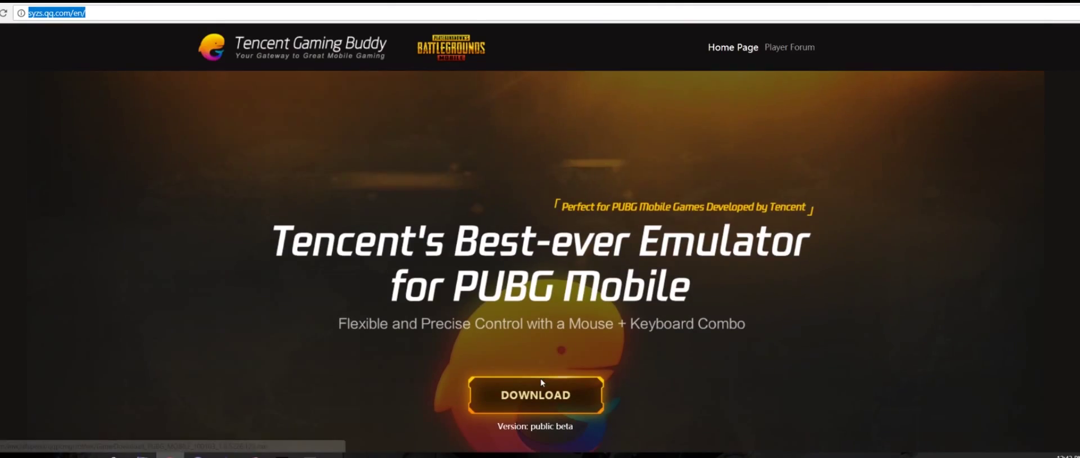
click(542, 382)
click(78, 440)
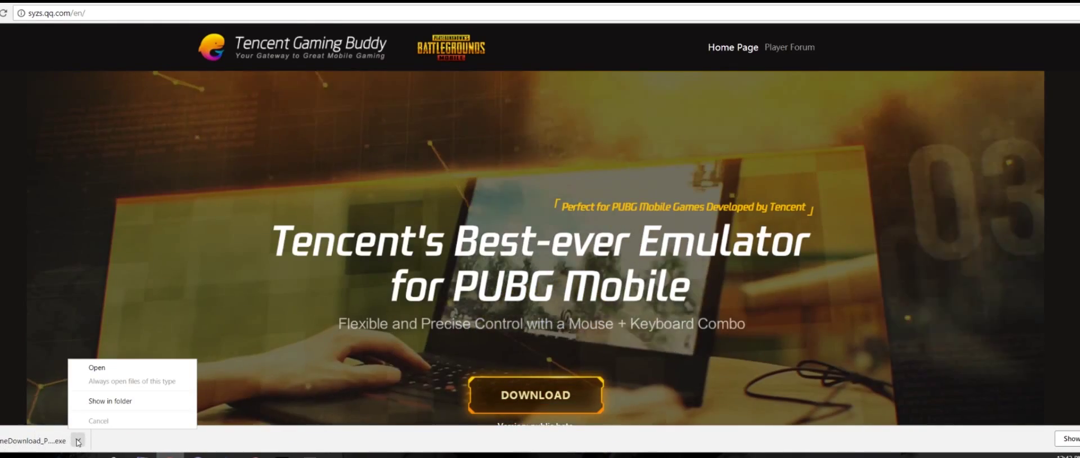
click(97, 368)
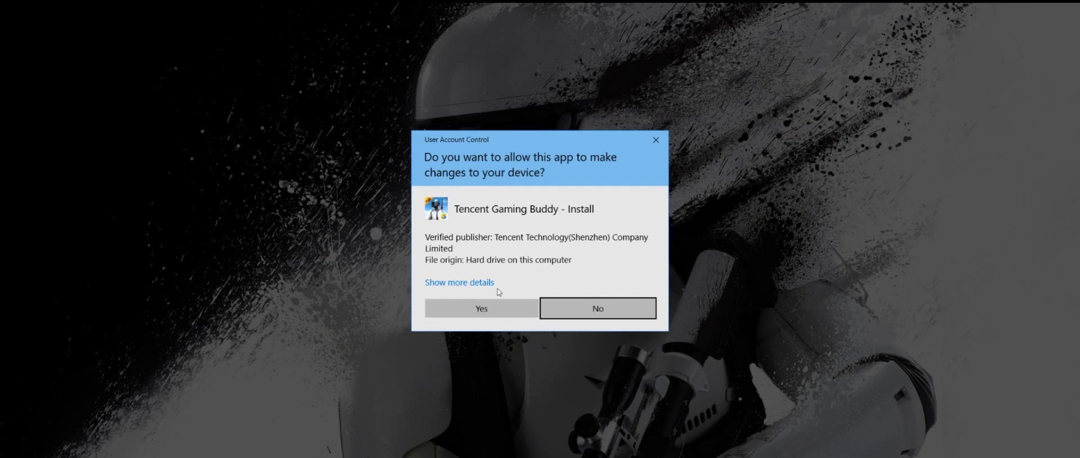
Step: Approve and install Tencent Gaming Buddy, then bring up the Engine page of Setting Center
click(501, 312)
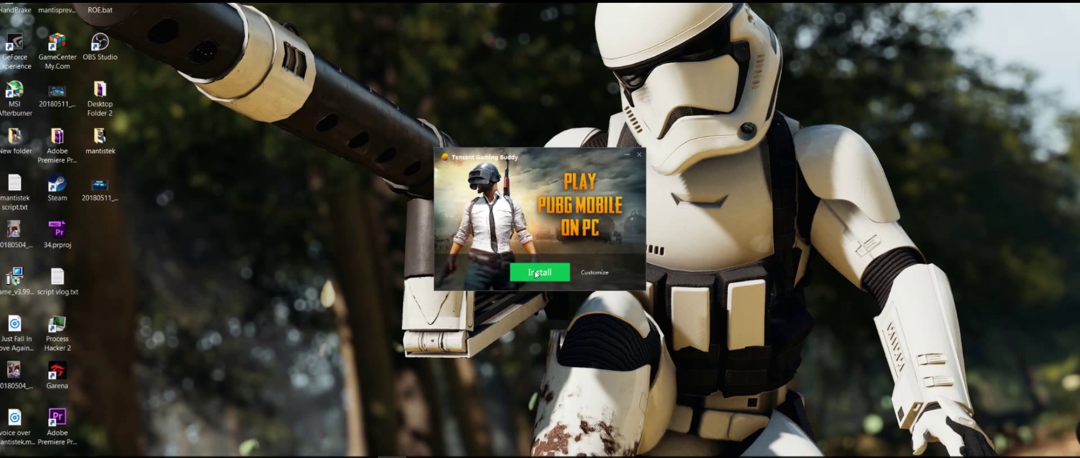
click(550, 269)
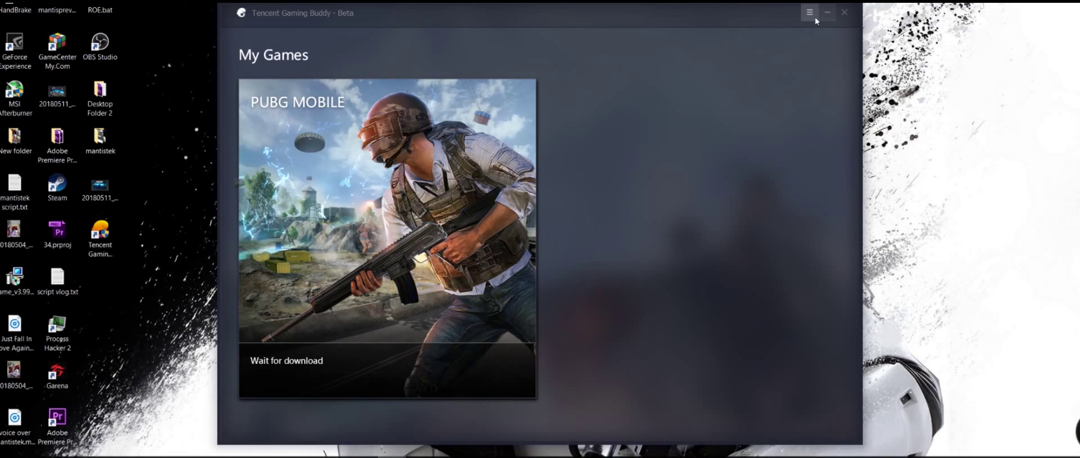
click(810, 12)
click(809, 61)
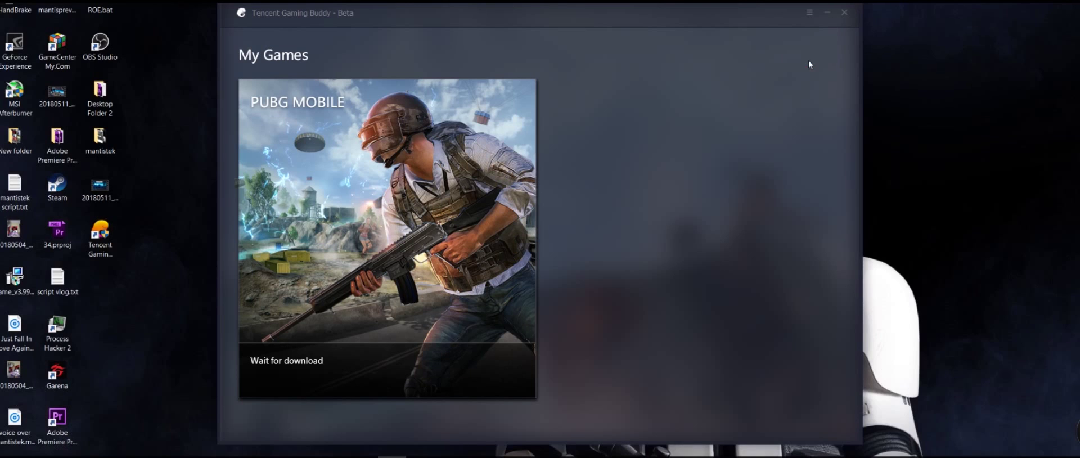
click(429, 140)
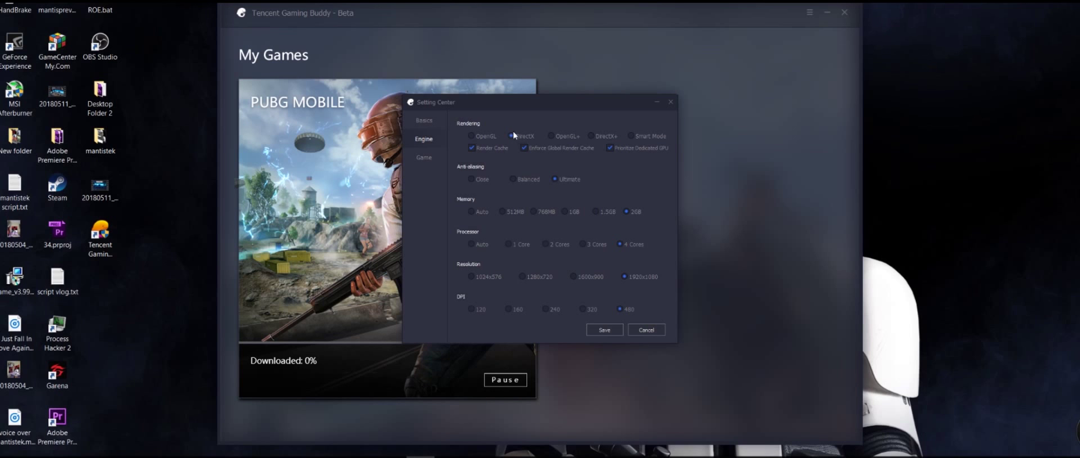
mouse_move(474, 152)
mouse_move(615, 149)
mouse_move(564, 180)
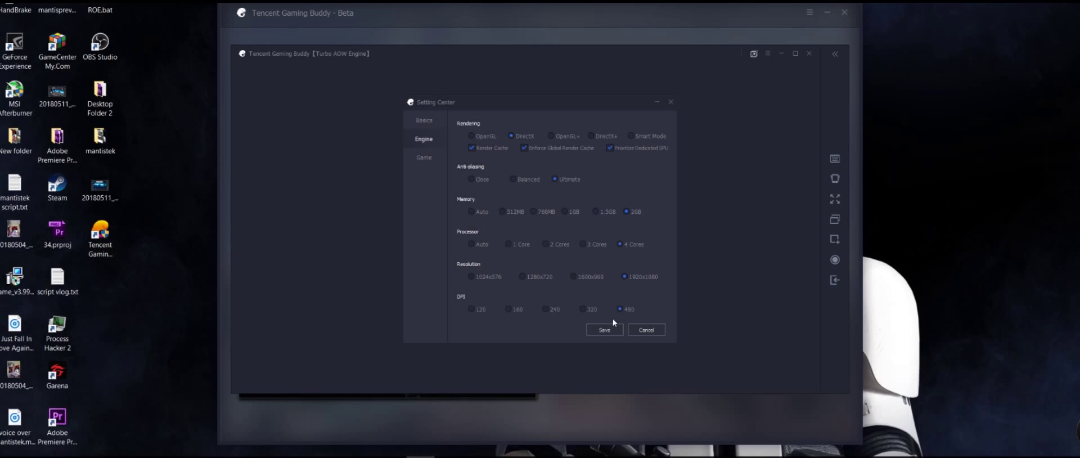
Step: Save the engine settings, set the game resolution to Ultra HD 2K, and restart the game
click(605, 331)
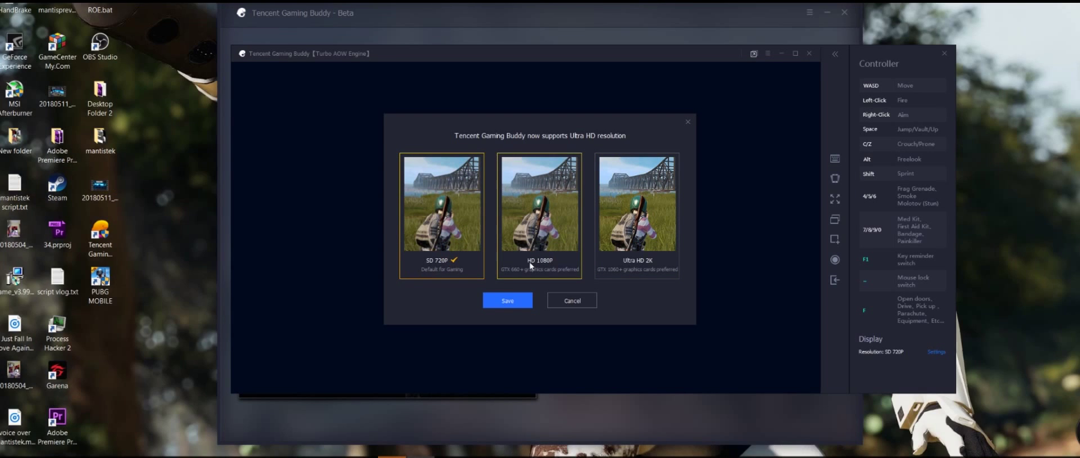
click(650, 250)
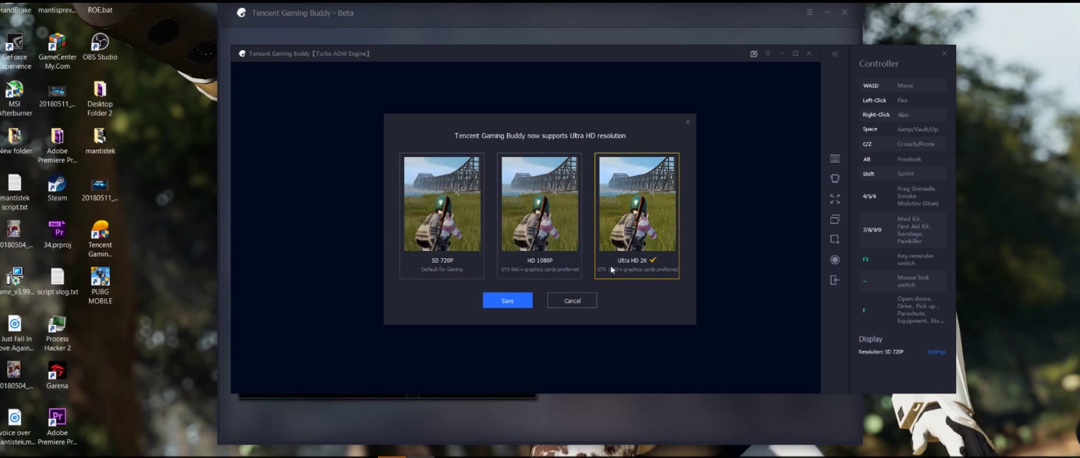
click(509, 302)
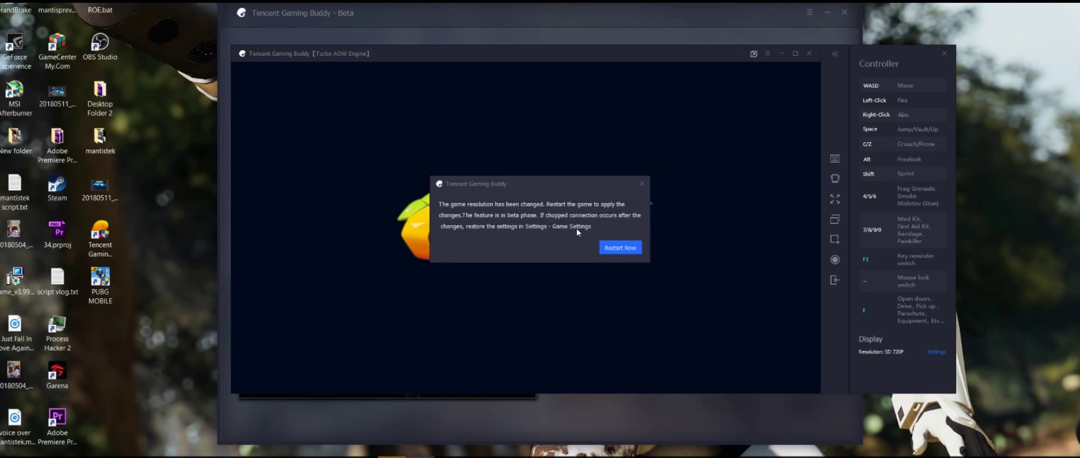
click(623, 248)
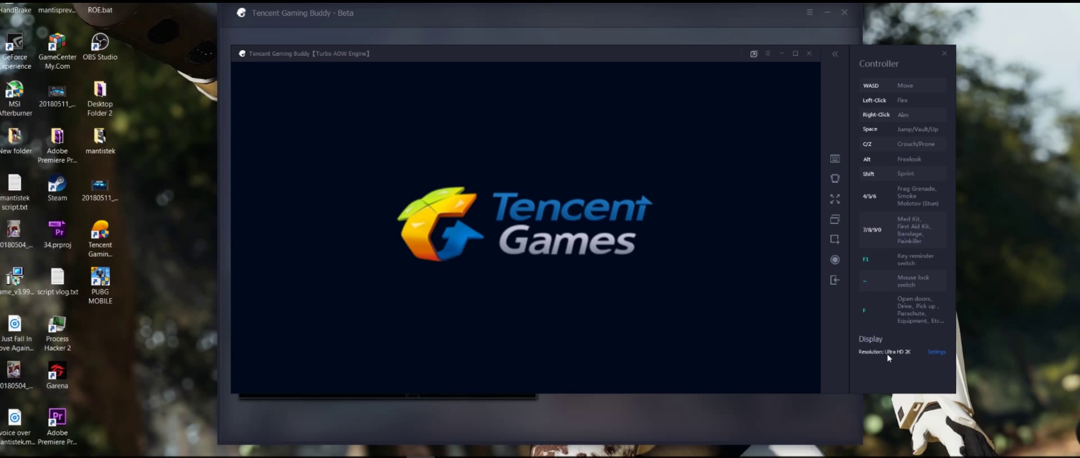
Step: Select HD display quality in the Game settings and save, acknowledging the next-start notice
click(935, 352)
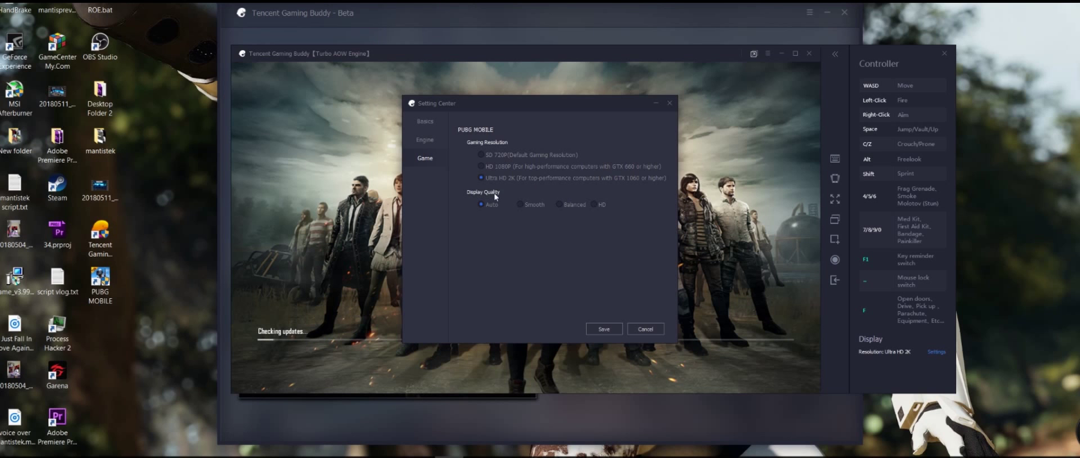
click(594, 204)
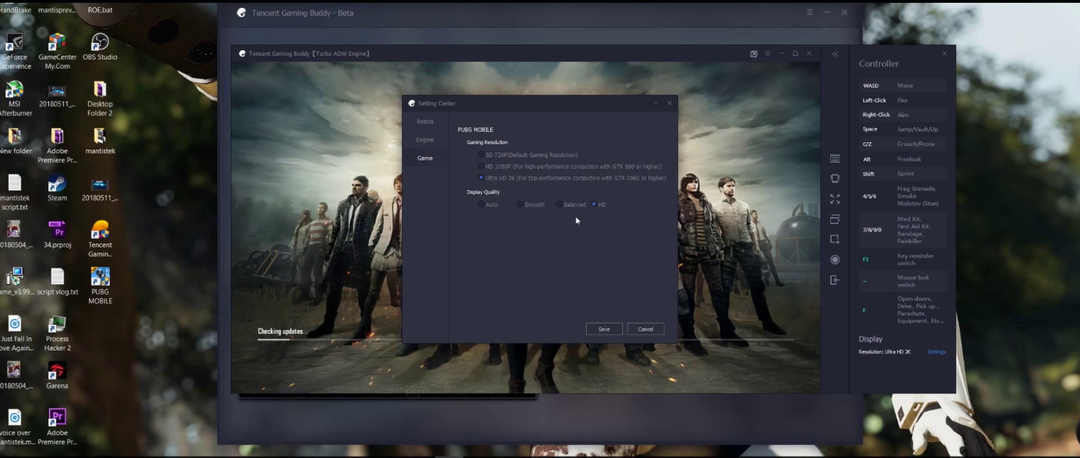
click(429, 121)
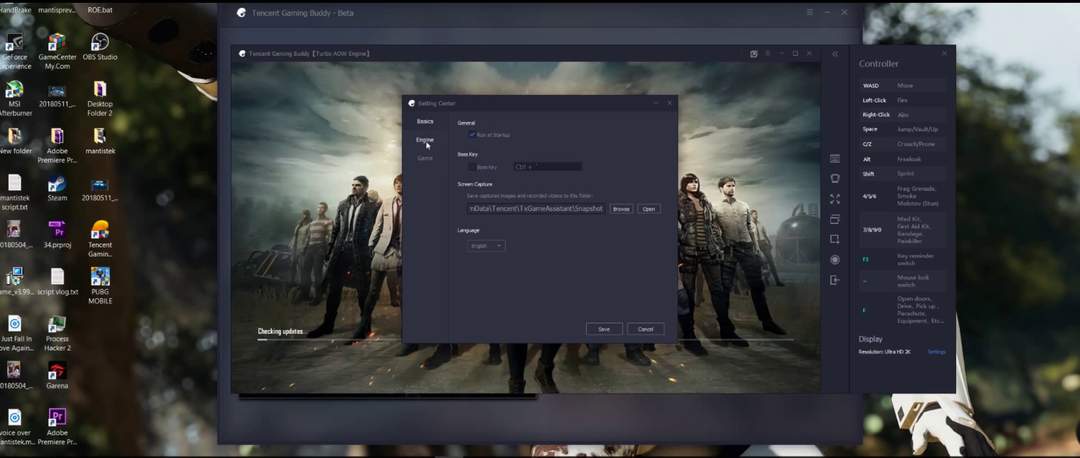
click(436, 142)
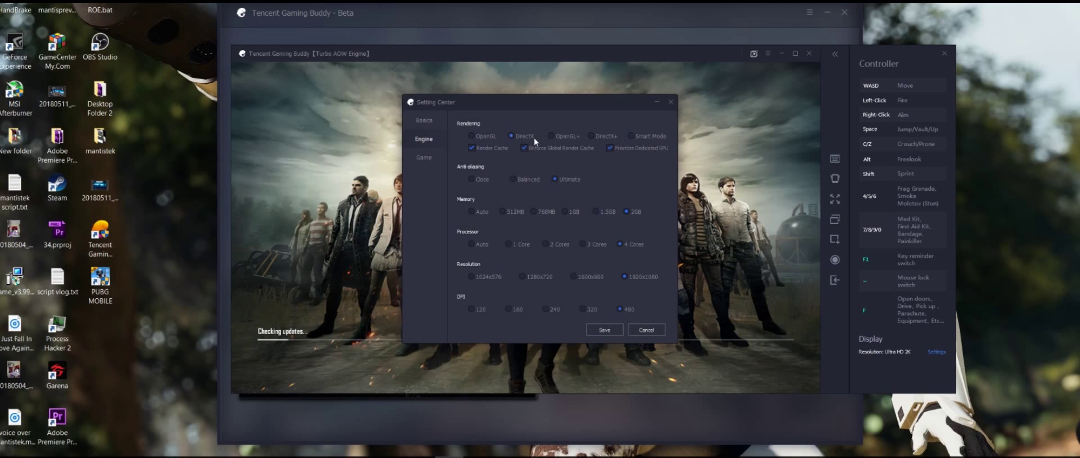
click(604, 329)
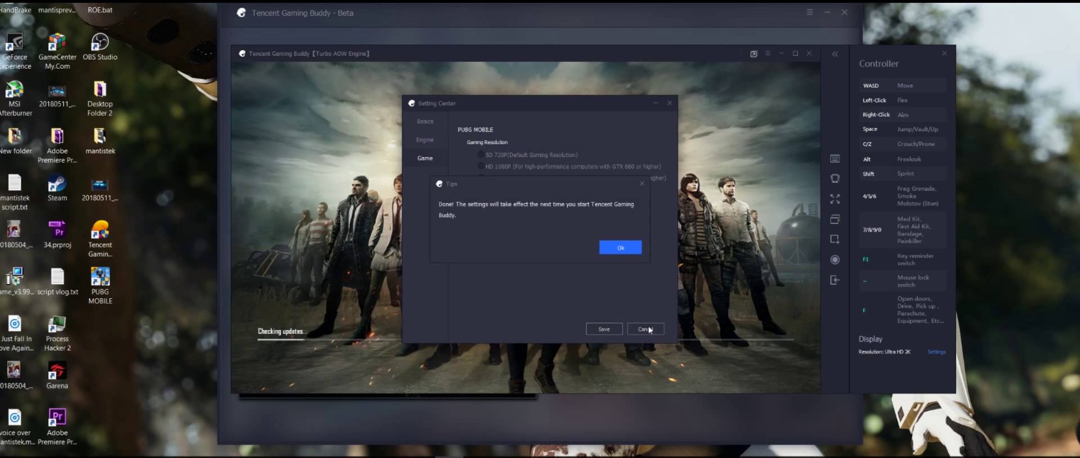
click(621, 247)
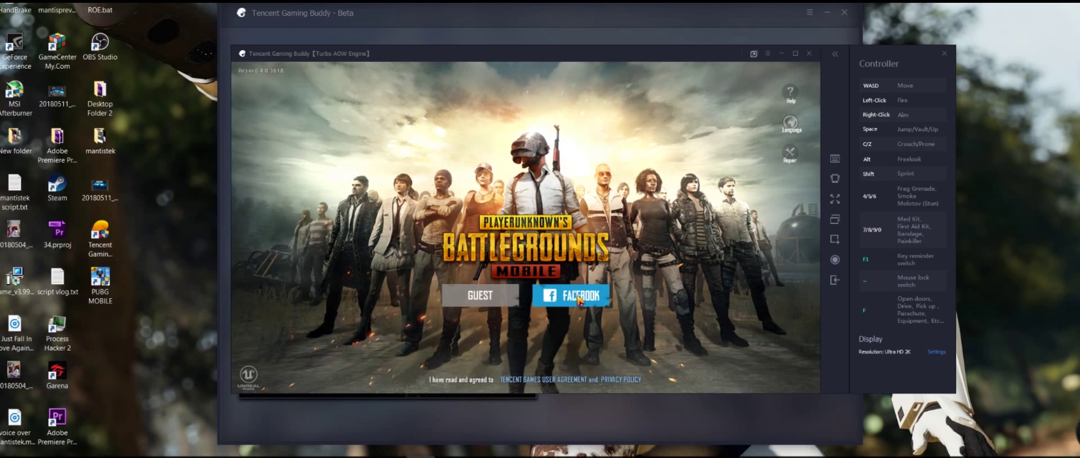
Step: Choose Facebook login, accept the EULA and Privacy Policy, and continue with the existing Facebook account
click(580, 300)
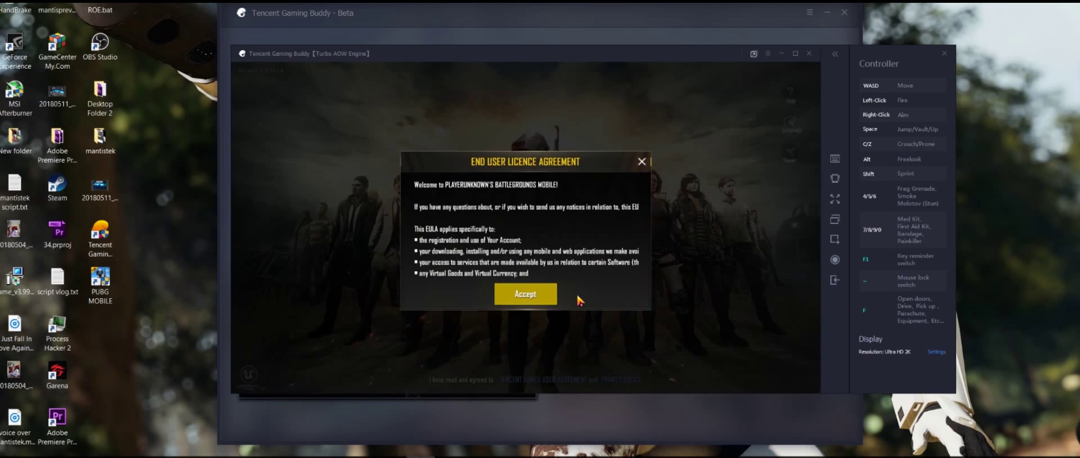
click(531, 299)
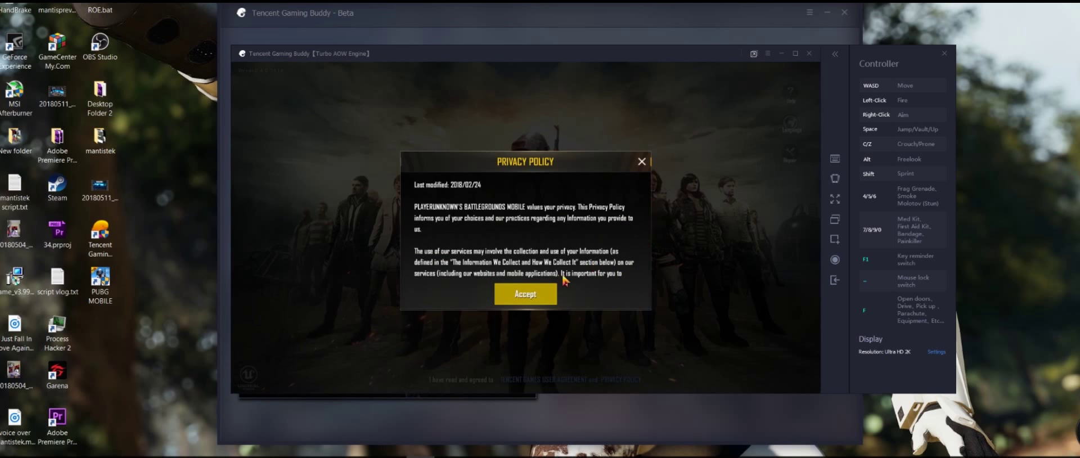
click(534, 294)
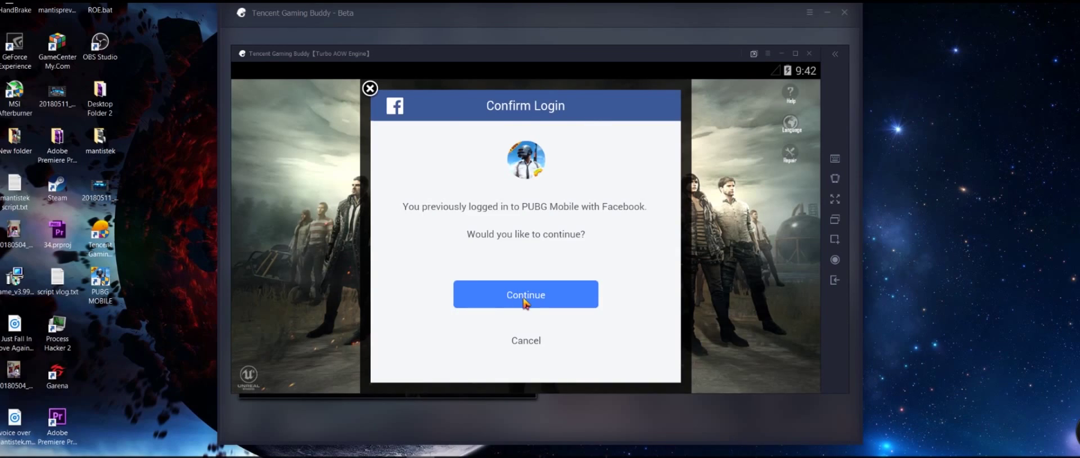
click(525, 301)
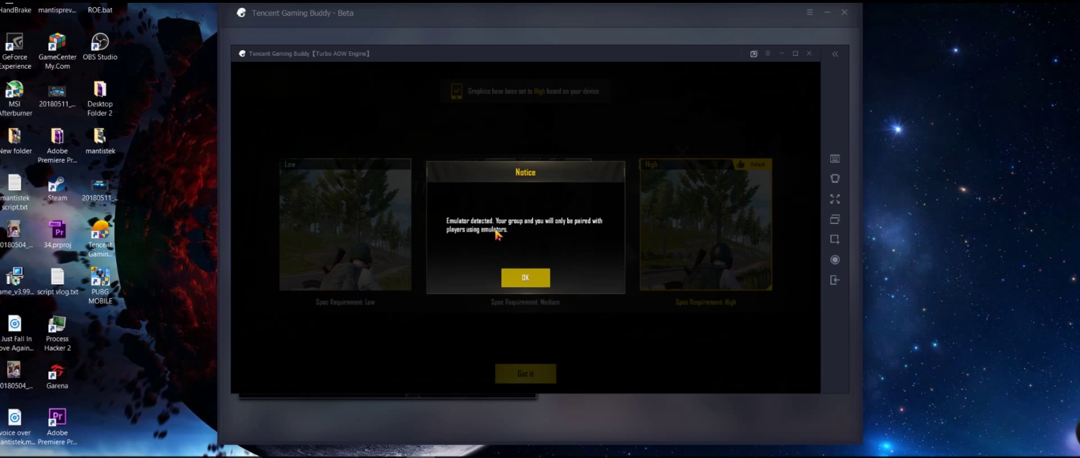
Step: Dismiss the notice, keep High graphics, close the Sailor Uniforms promo and login rewards, then open settings
click(533, 281)
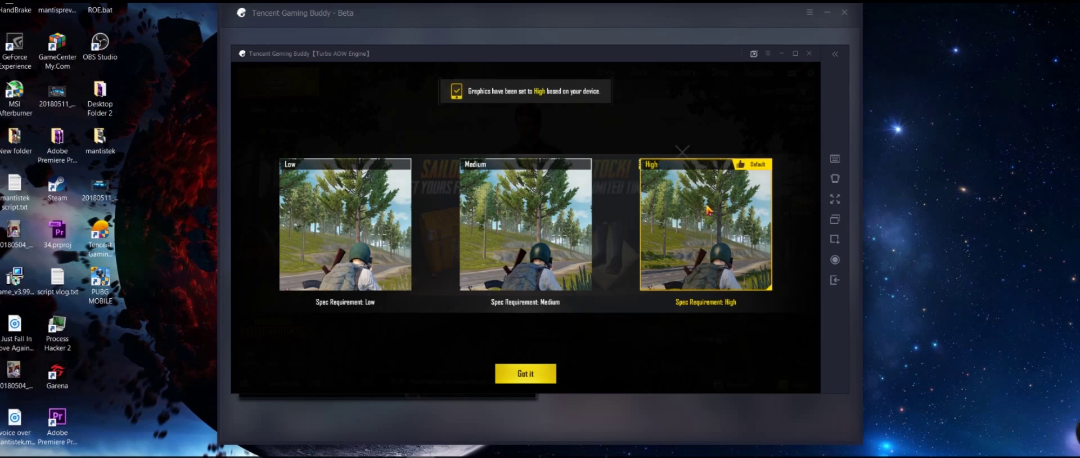
click(518, 376)
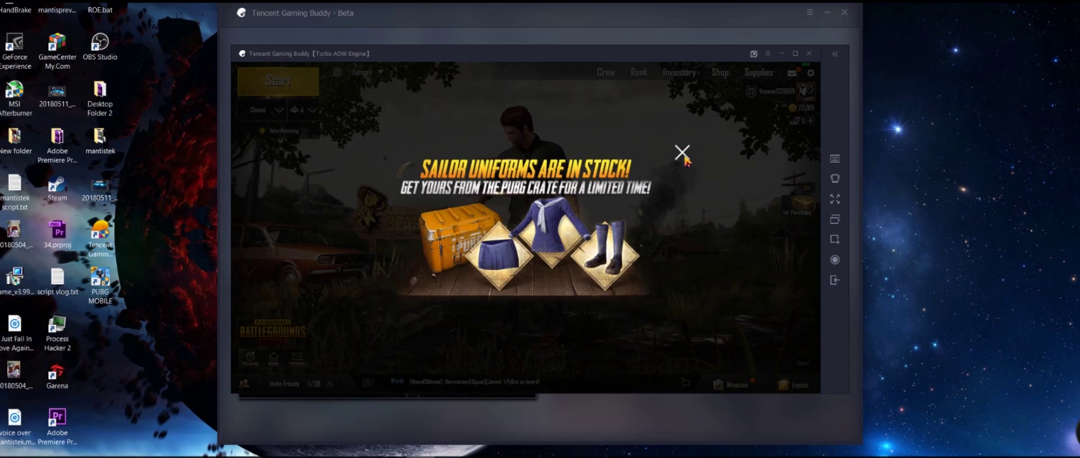
click(682, 153)
click(697, 149)
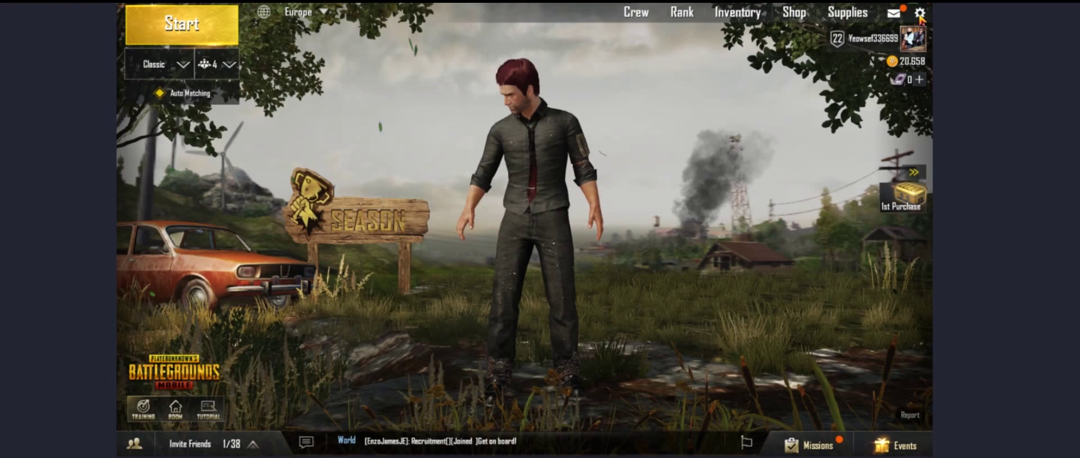
click(920, 13)
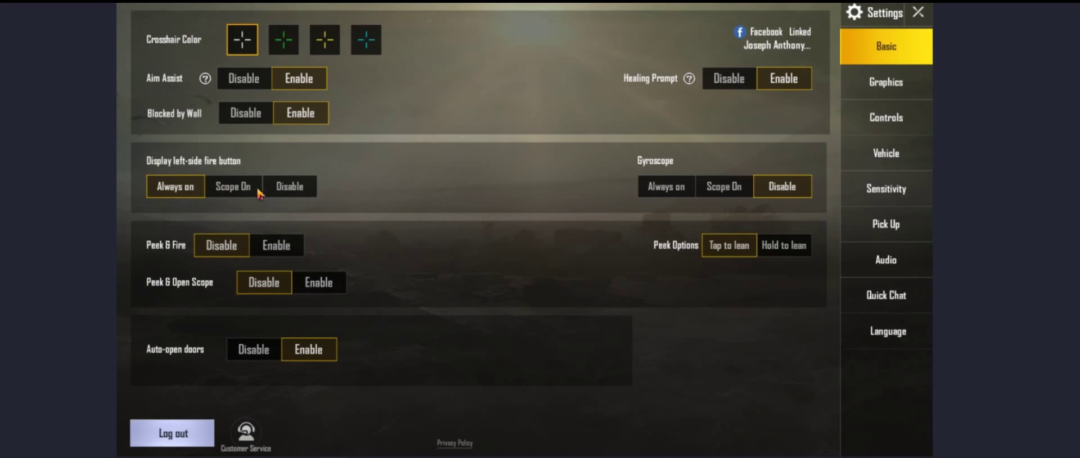
Step: In Graphics, set the style to Realistic after Ultra HD shows a Coming soon notice
click(879, 87)
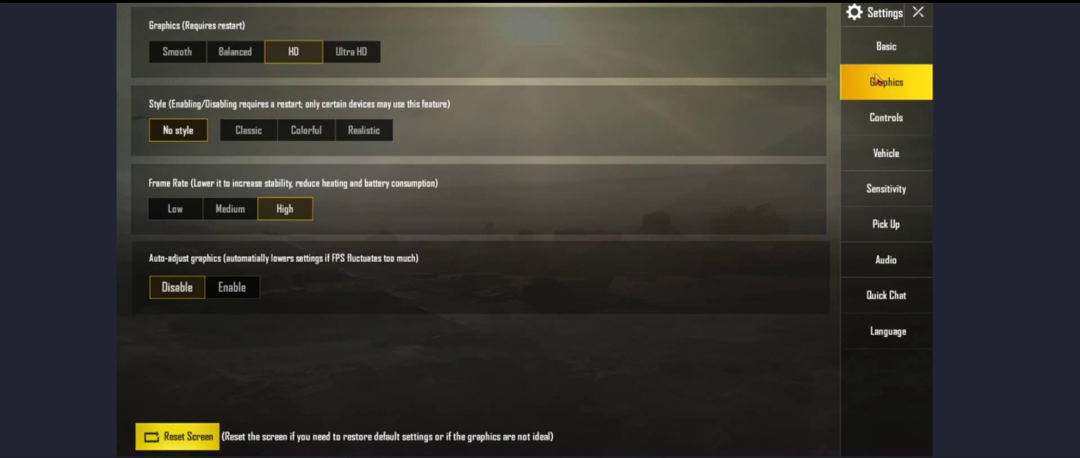
click(352, 51)
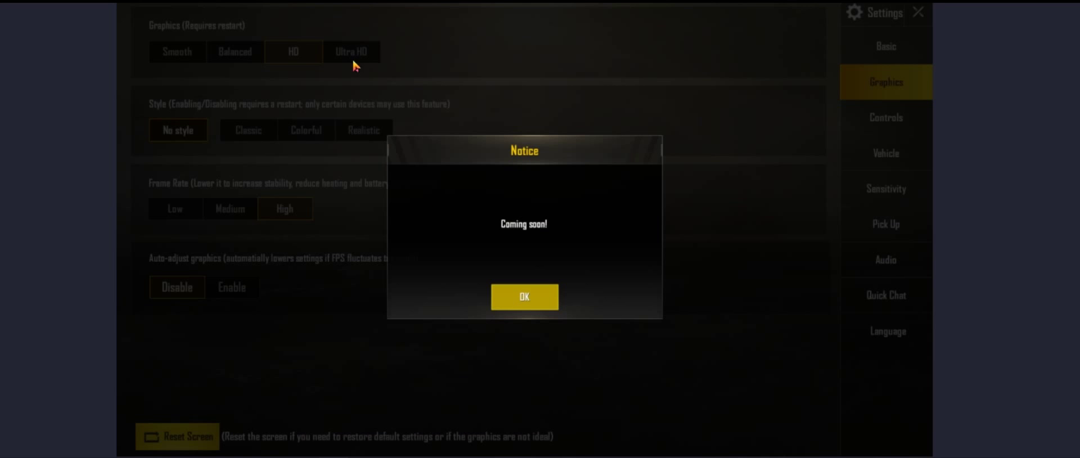
click(525, 298)
click(365, 131)
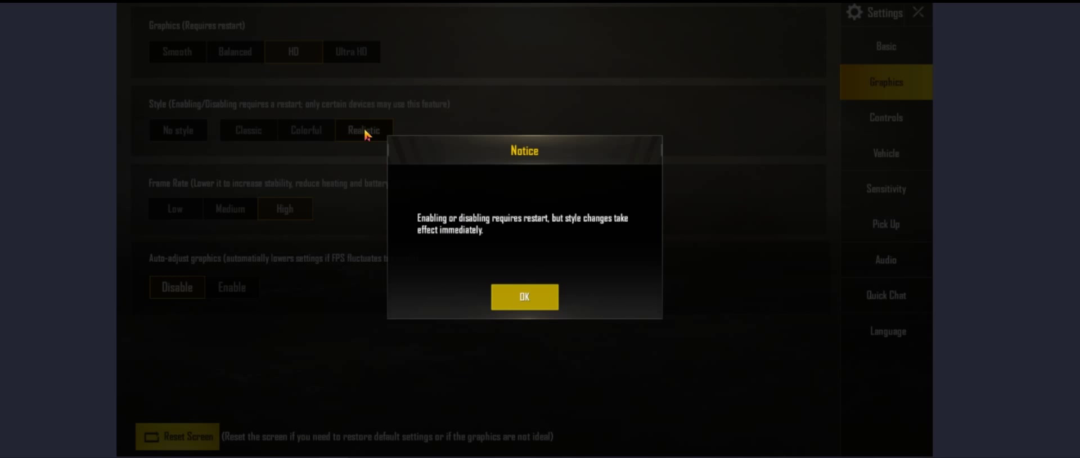
click(524, 298)
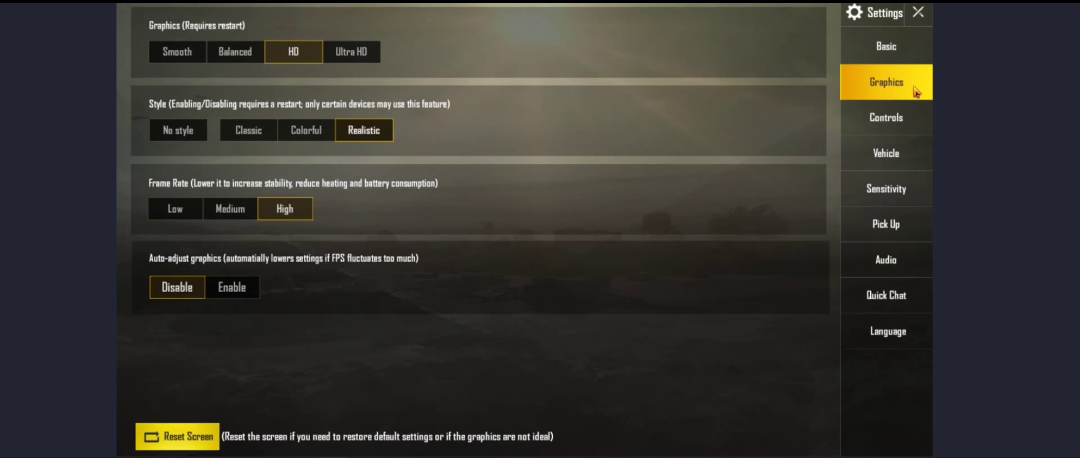
Step: Review the Controls, Vehicle, Pick Up, Sensitivity, Audio, Quick Chat and Language tabs, then close settings
click(880, 122)
click(884, 167)
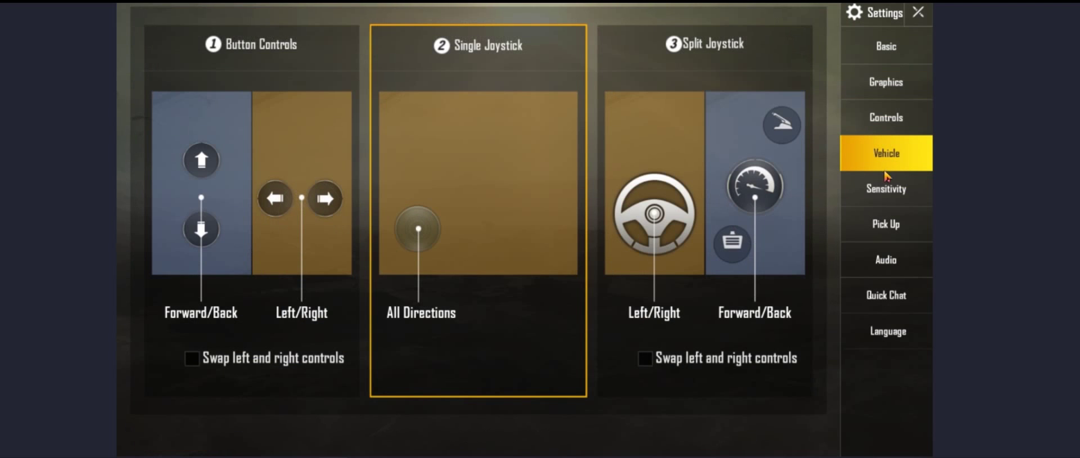
click(886, 228)
click(886, 201)
click(882, 264)
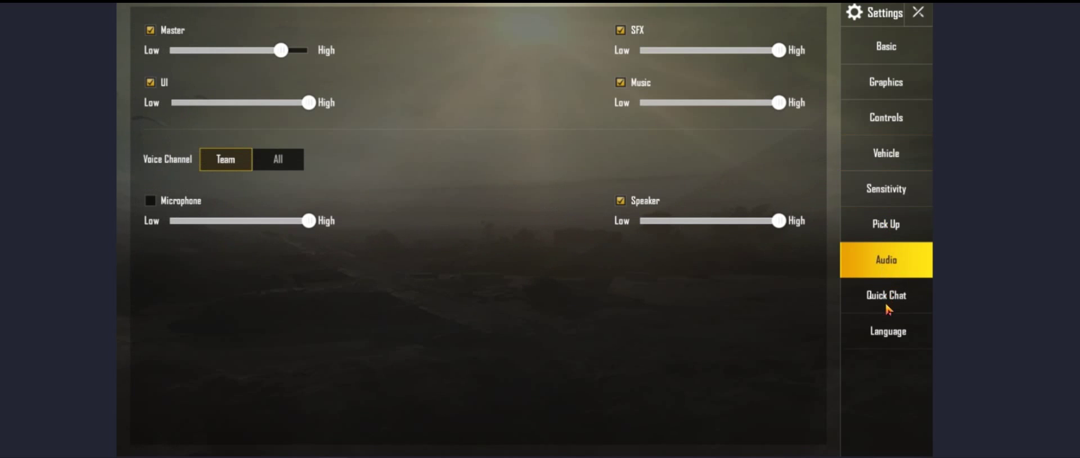
click(886, 303)
click(895, 321)
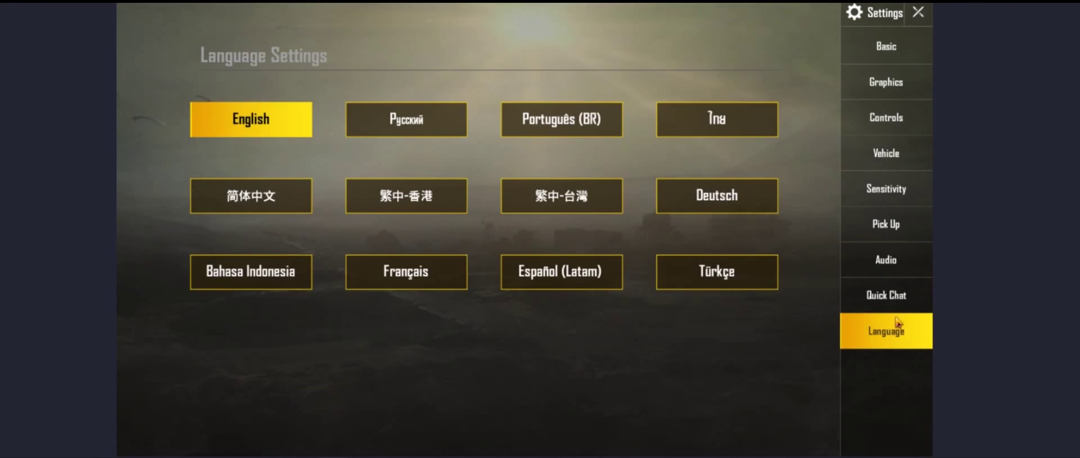
click(917, 13)
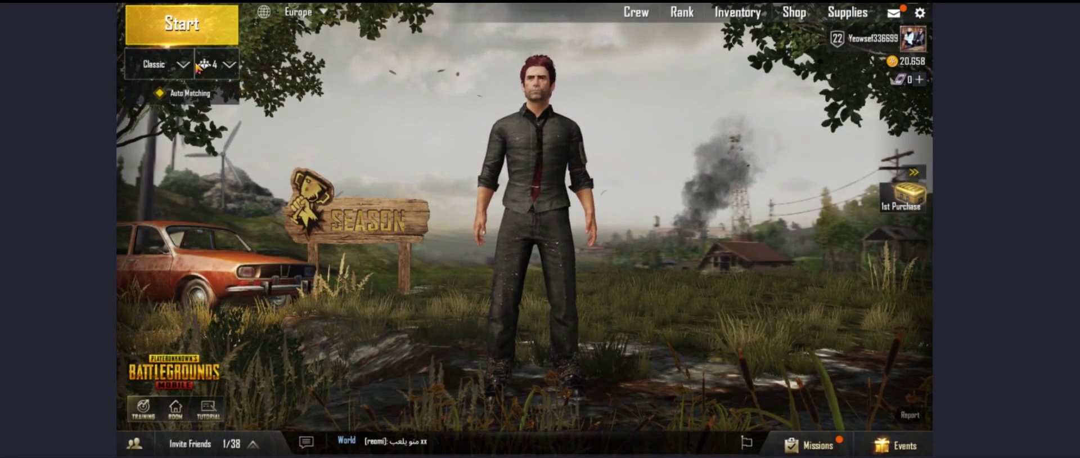
Step: Open the team-size dropdown to show the Solo, Duo and Squad choices
click(218, 64)
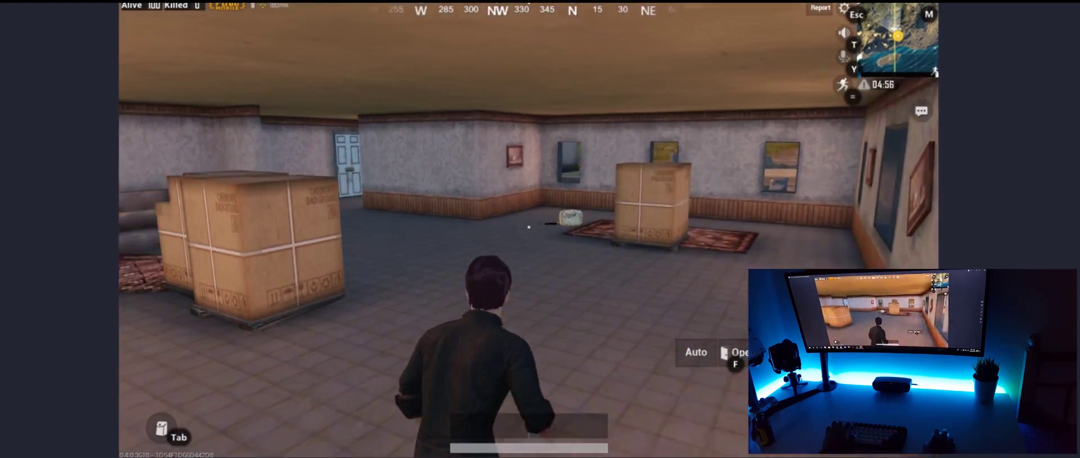
Step: Walk into the building and pick up the 5.56mm ammo and the M16A4 rifle
key(w)
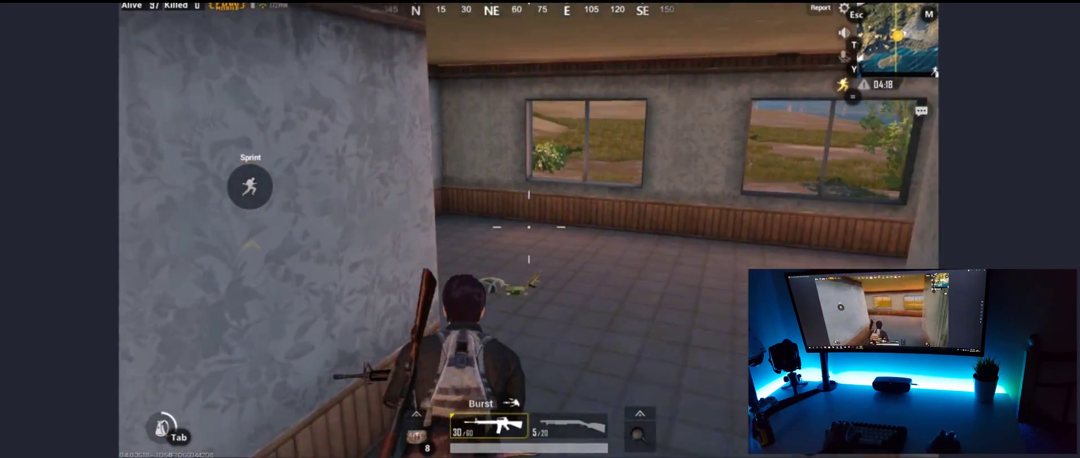
key(f)
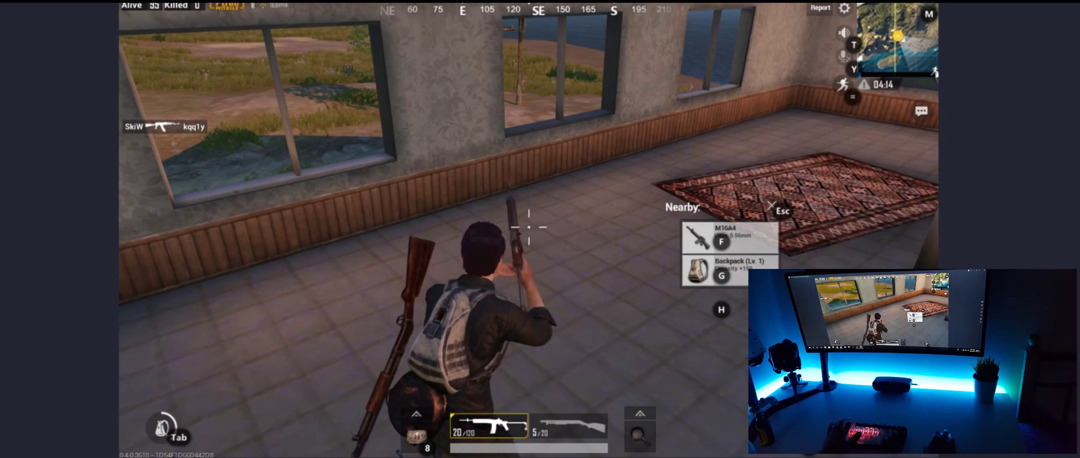
key(f)
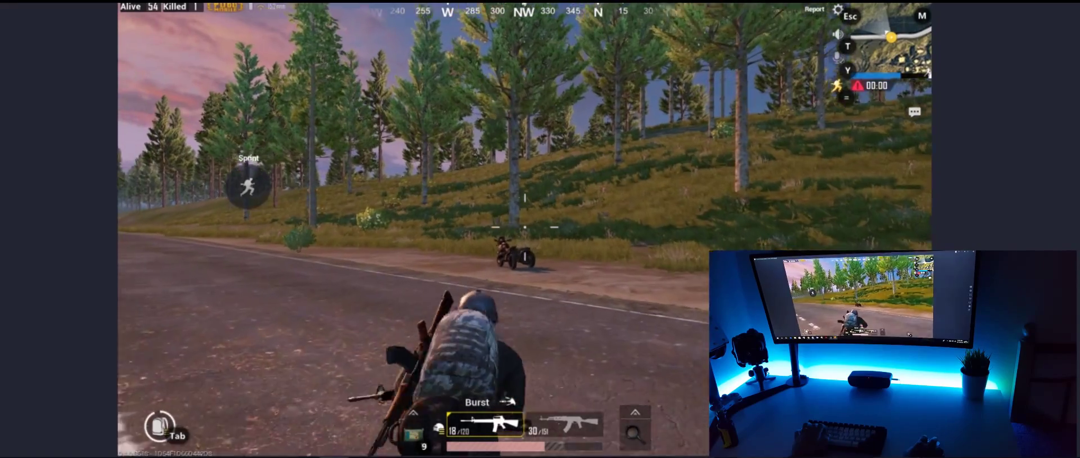
Step: Walk to the motorcycle, mount it, and steer it onto the road while accelerating
key(w)
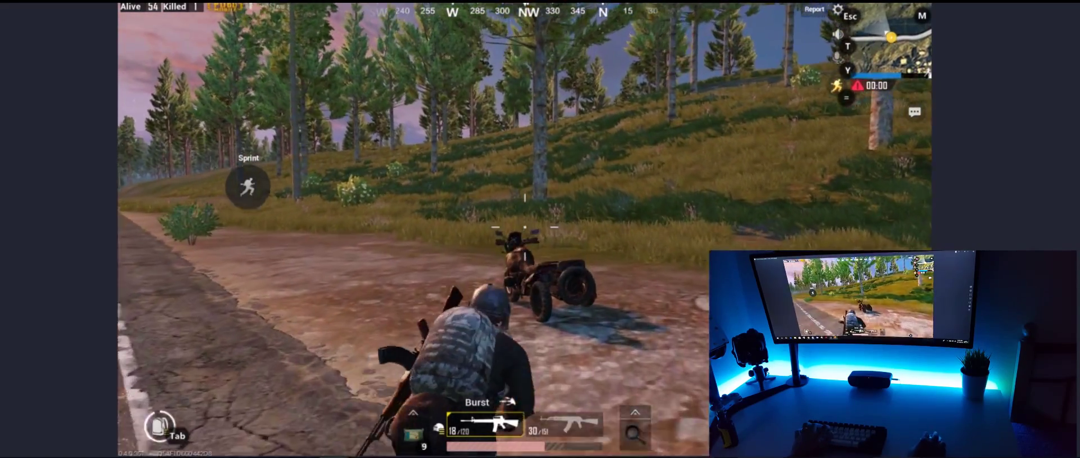
key(f)
key(w)
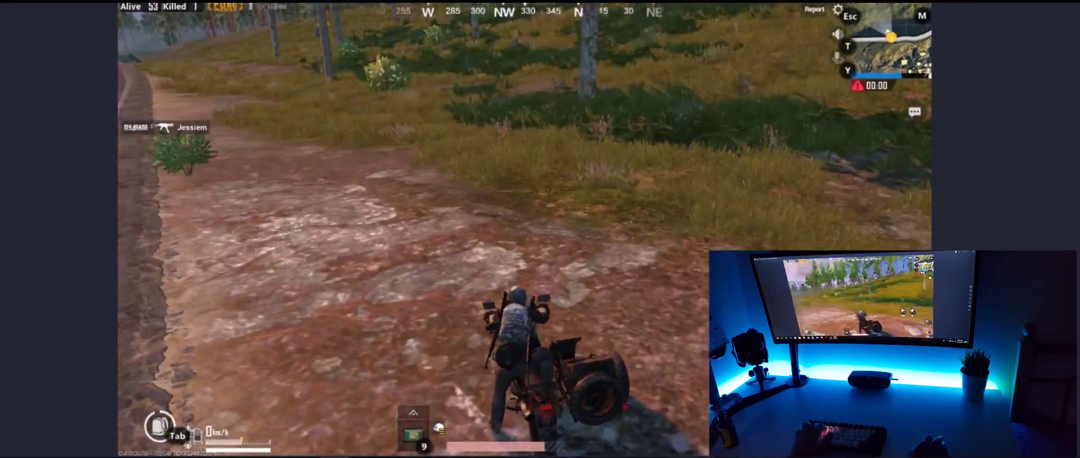
key(d)
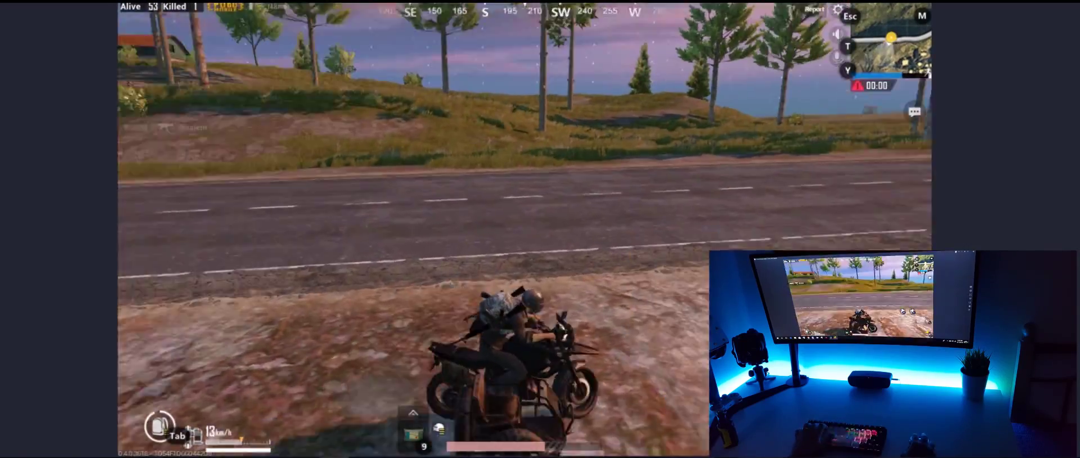
key(d)
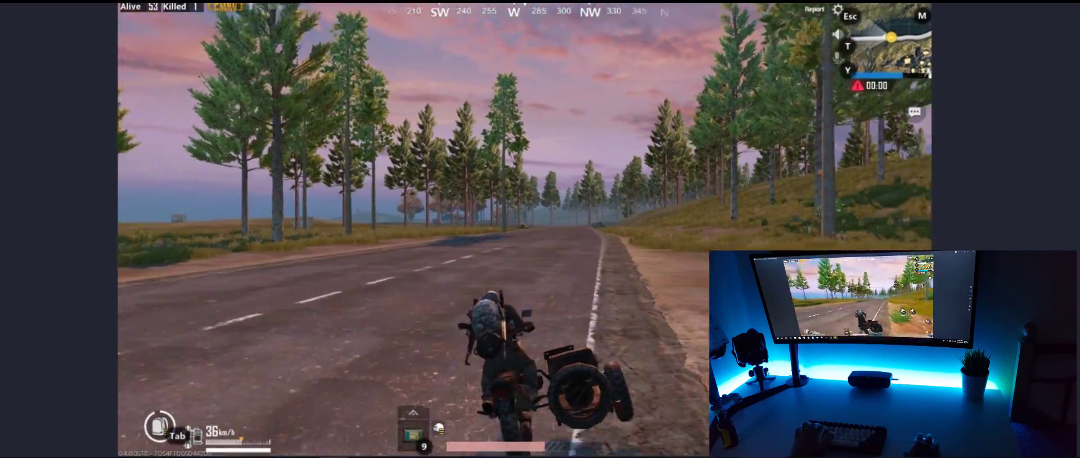
key(a)
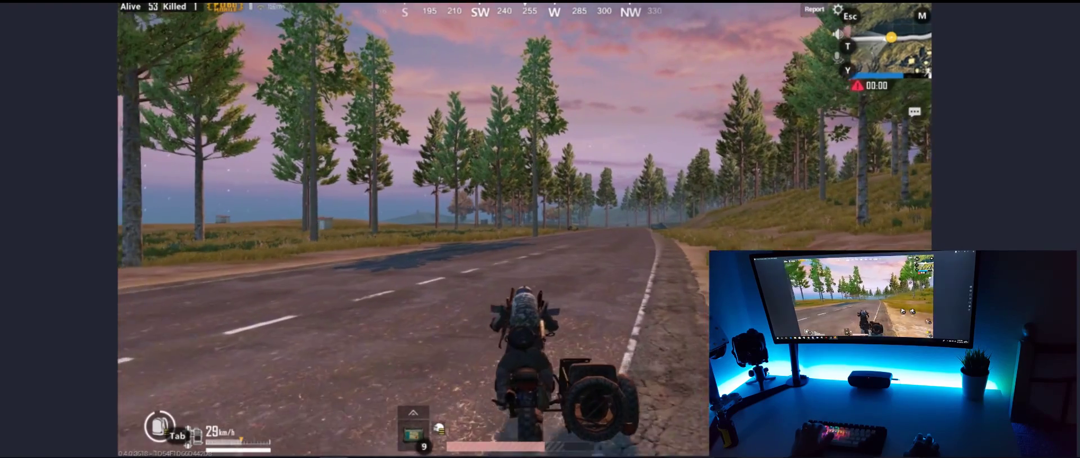
key(w)
key(w)
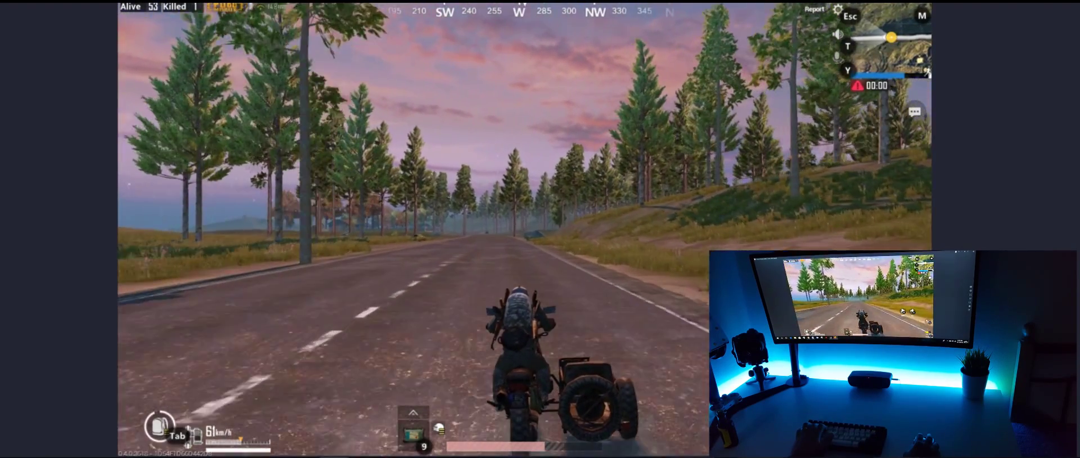
Step: Keep riding along the road, correcting left and right and following its left bend
key(a)
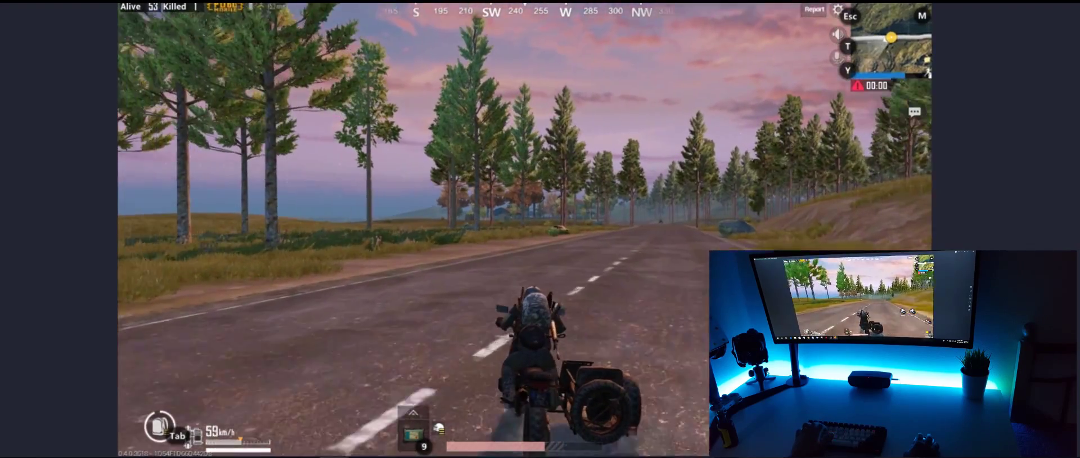
key(d)
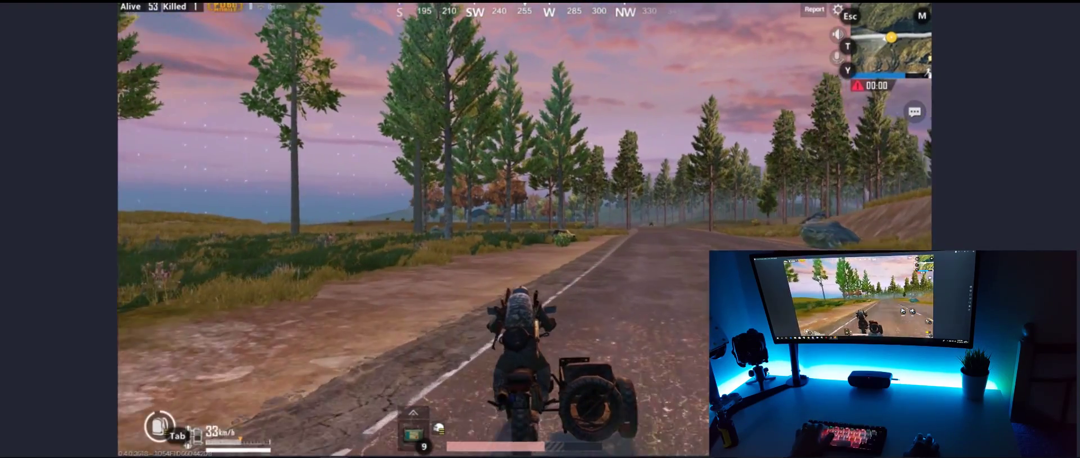
key(w)
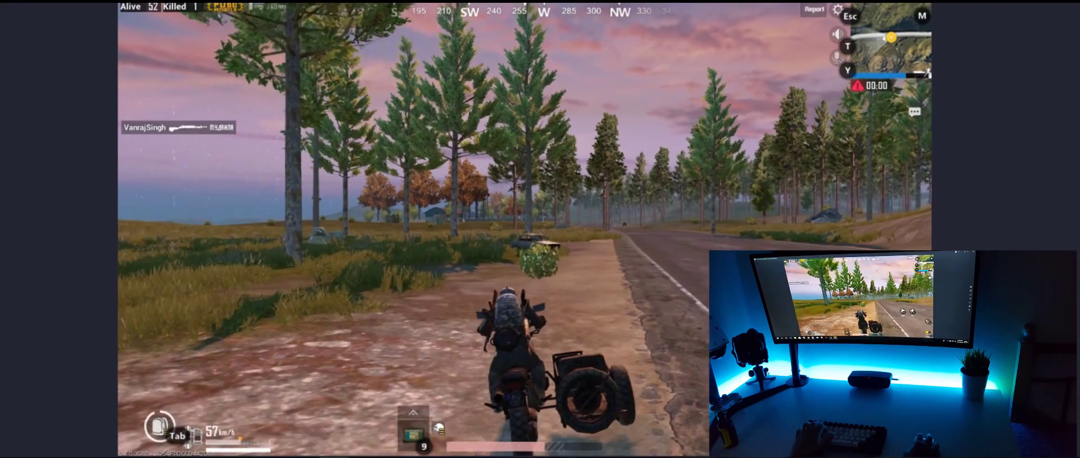
key(a)
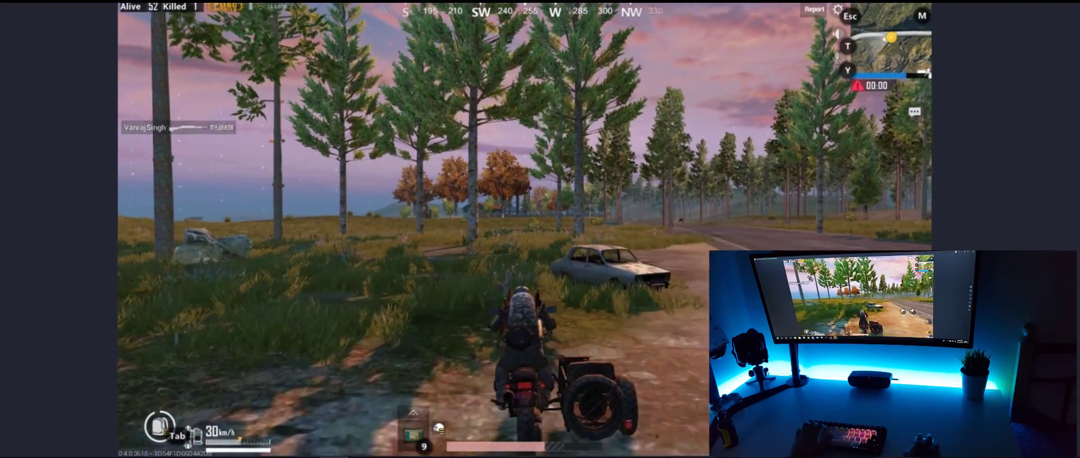
key(d)
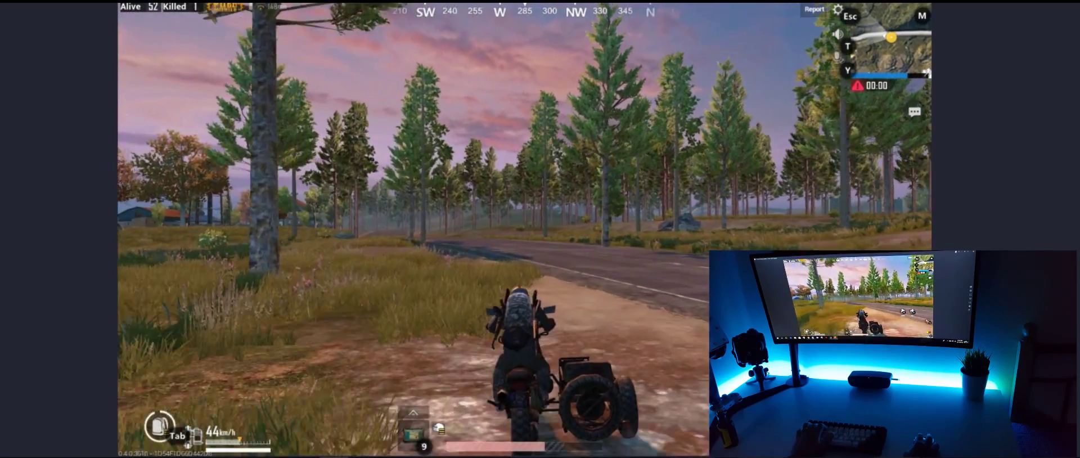
key(w)
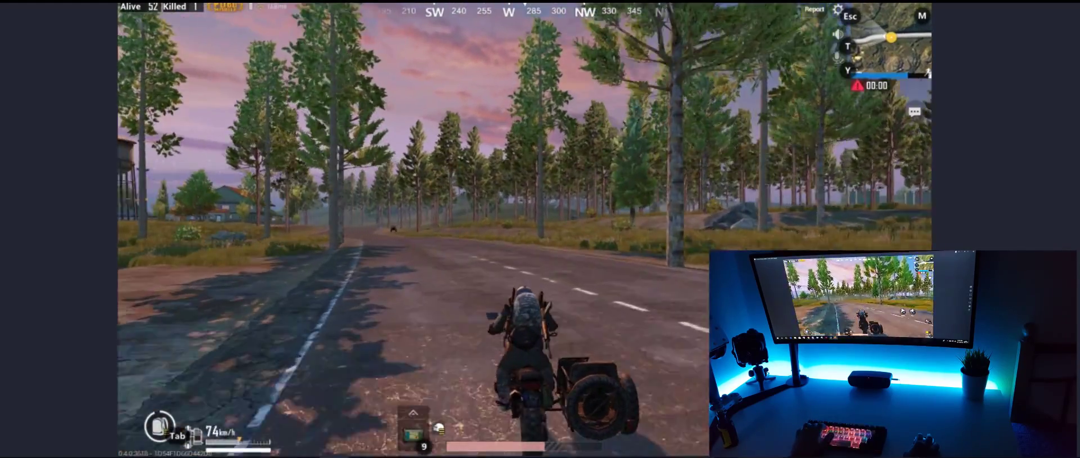
key(w)
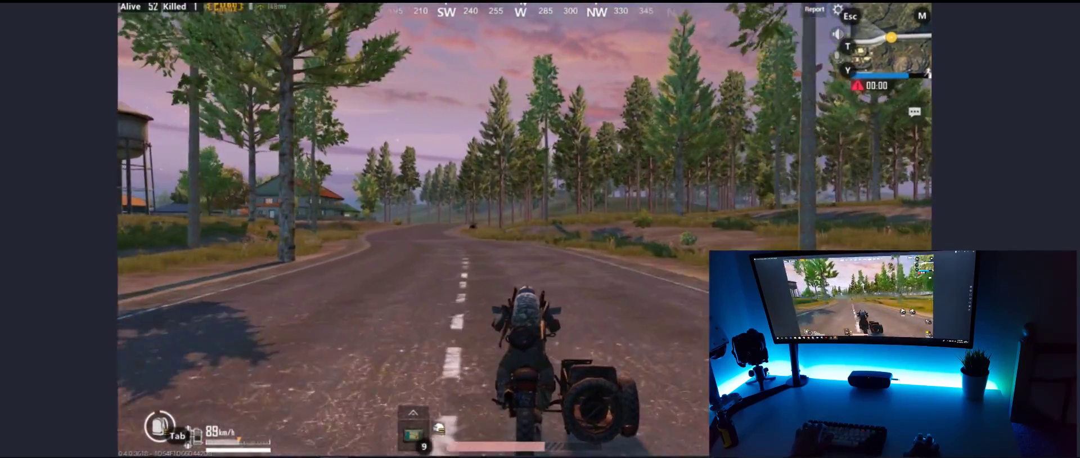